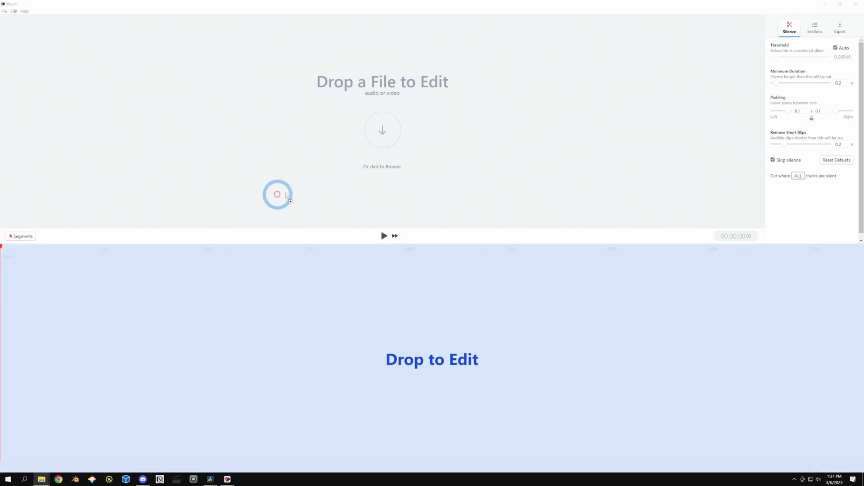
Load the 01:53 recording for silence detection, preview near 0:34, and disable the auto threshold
drag(276, 193, 384, 298)
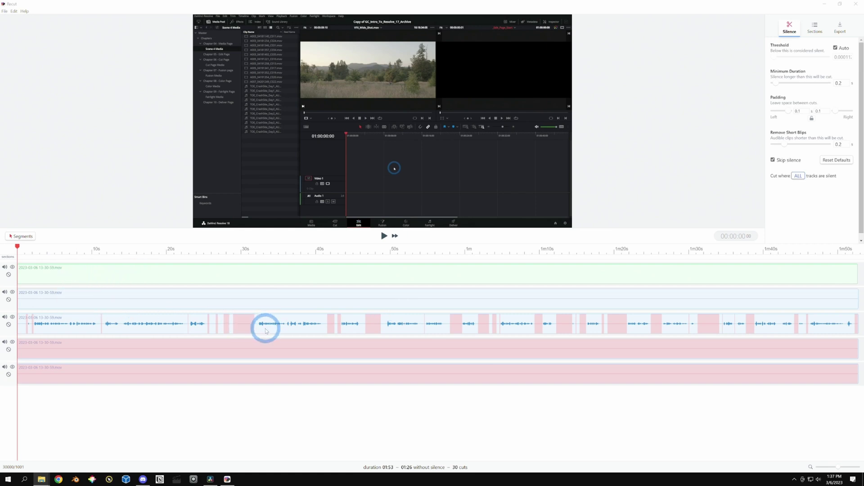
click(313, 266)
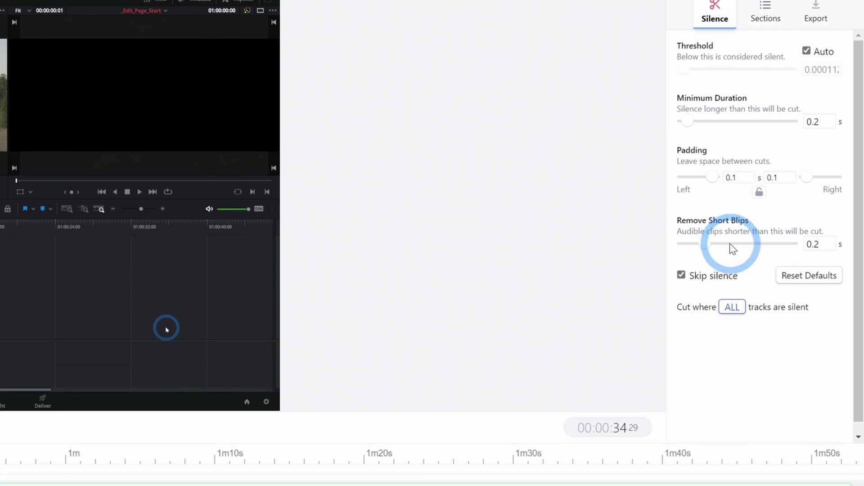
click(807, 98)
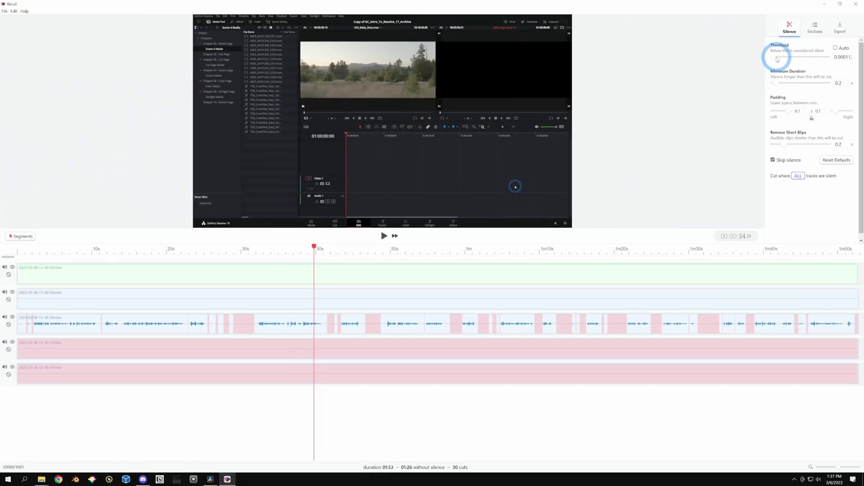
Set the silence threshold manually and adjust it to 0.0011
click(689, 114)
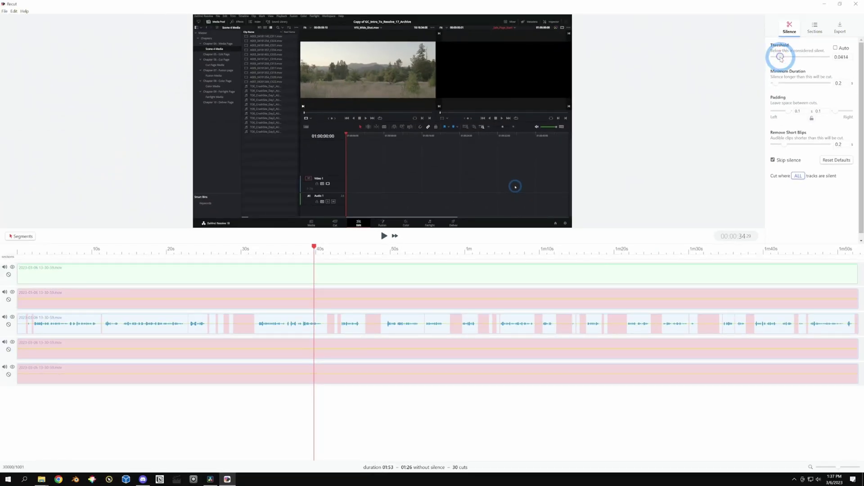
drag(780, 57, 781, 57)
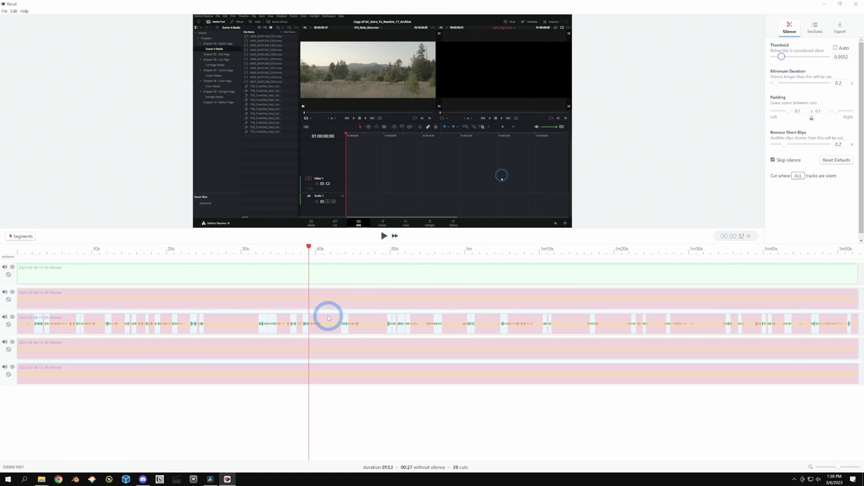
click(341, 251)
scroll(342, 270, up, 5)
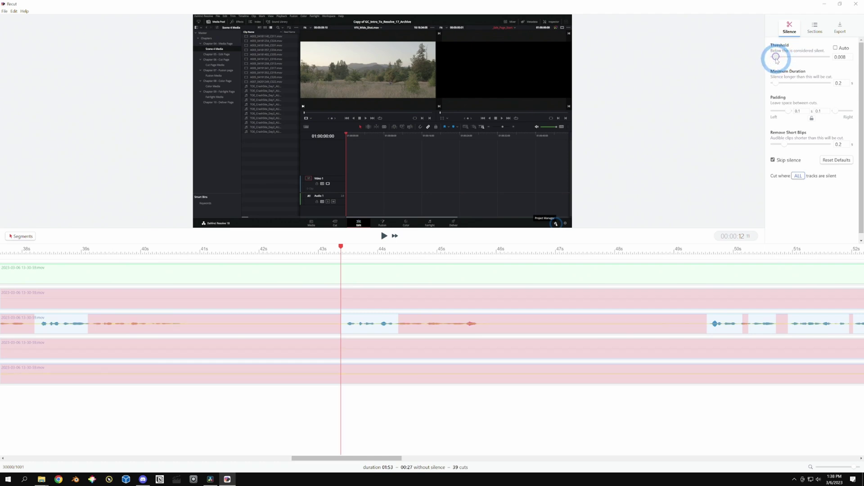
drag(776, 60, 774, 58)
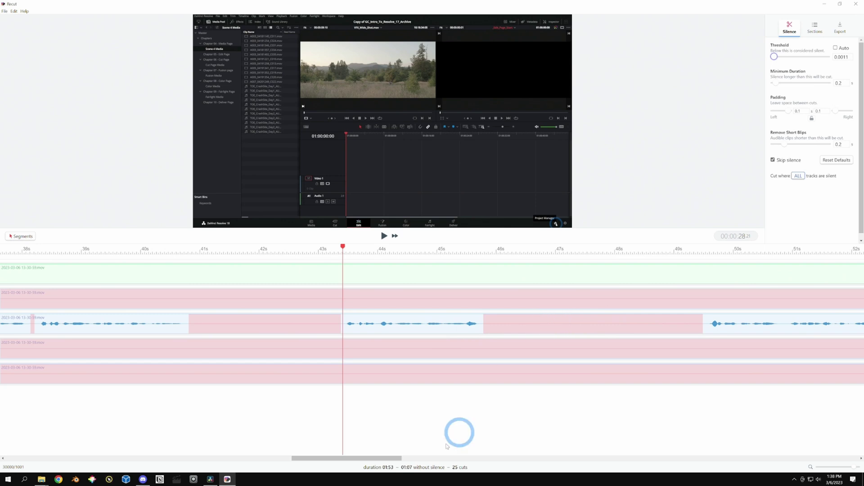
Scroll along the timeline to inspect the 25 remaining cuts
scroll(440, 455, right, 5)
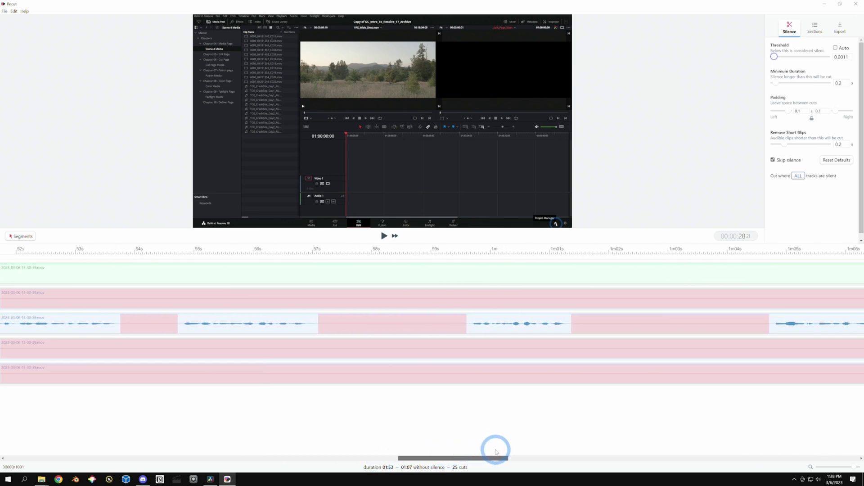
drag(495, 452, 675, 441)
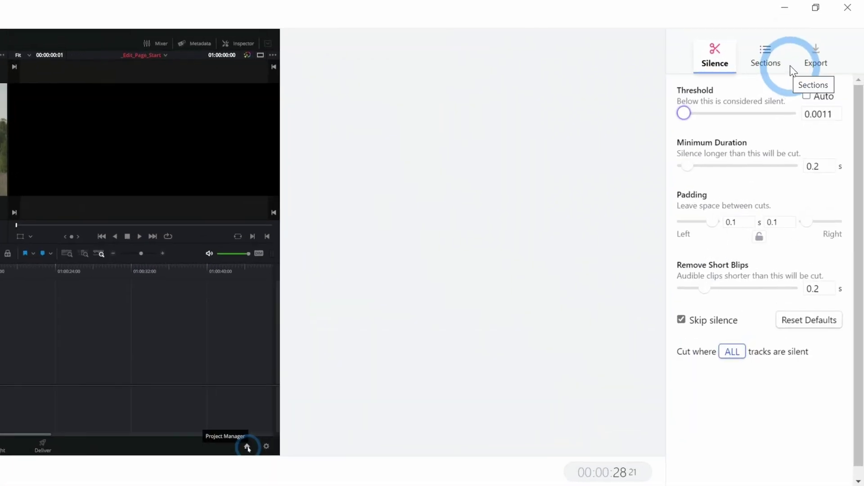
click(845, 28)
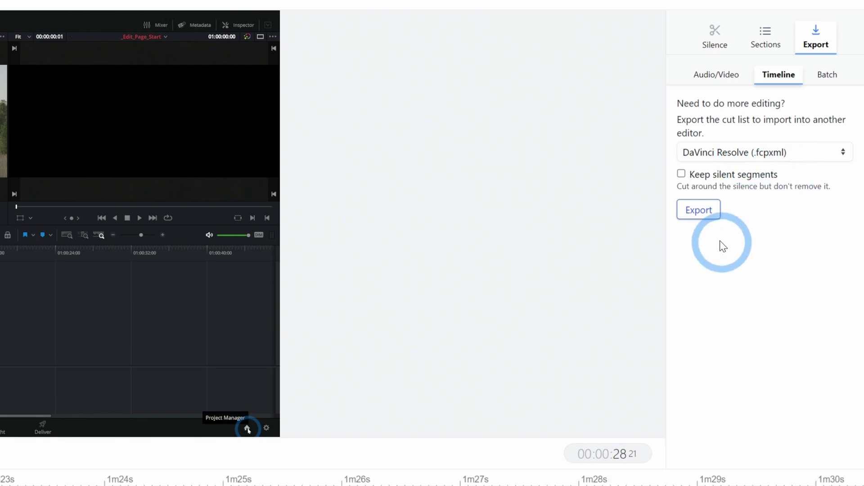
Export the cut list as a DaVinci Resolve FCPXML named WithoutSilence.fcpxml
click(701, 229)
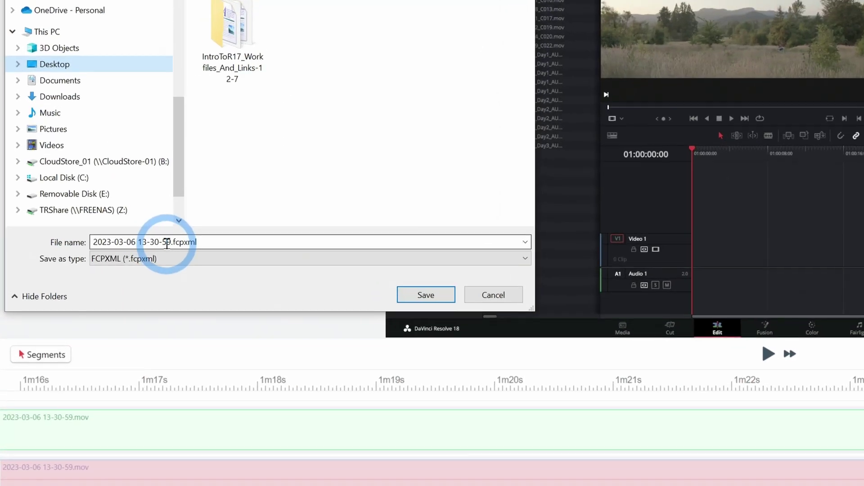
click(82, 178)
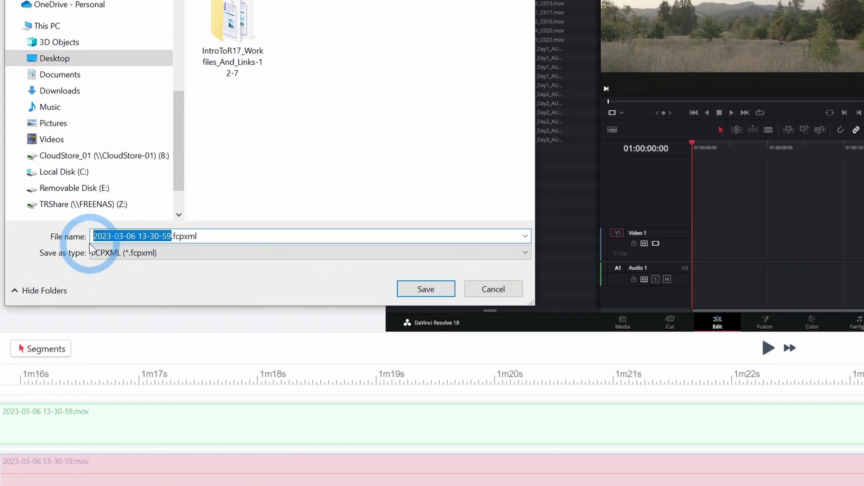
text(WithoutSilence)
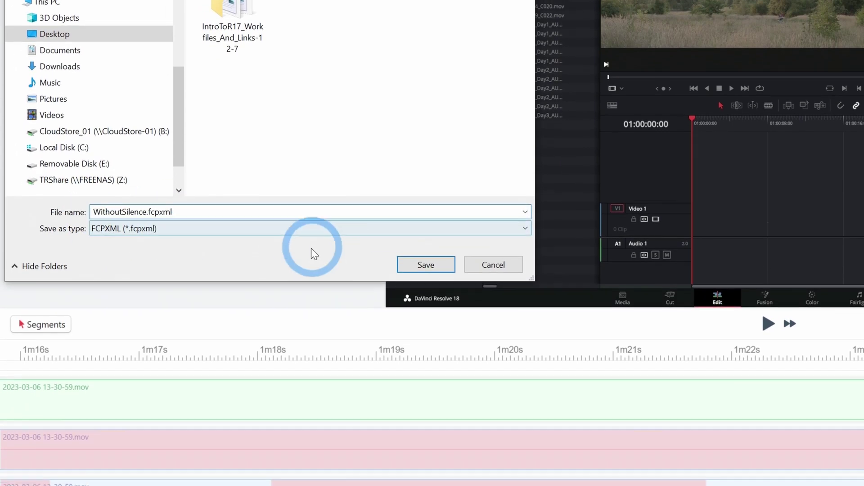
click(419, 289)
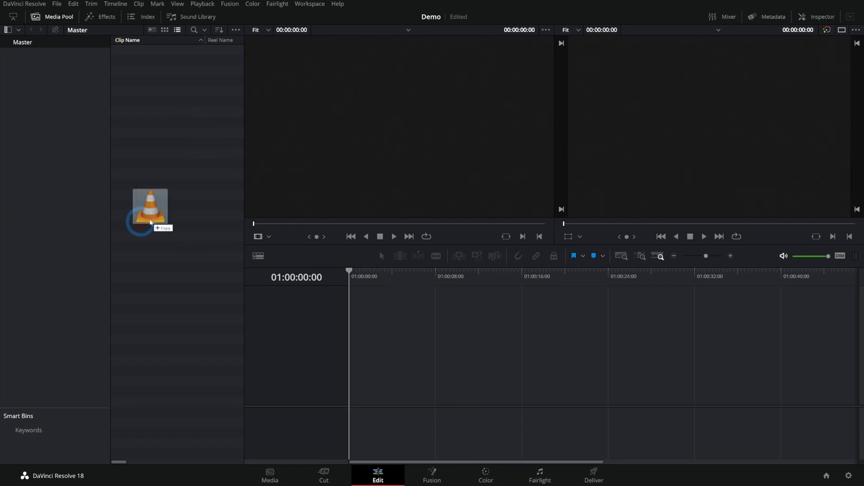
Add the source recording to the Media Pool and import WithoutSilence.fcpxml as a timeline
drag(144, 212, 189, 127)
click(509, 277)
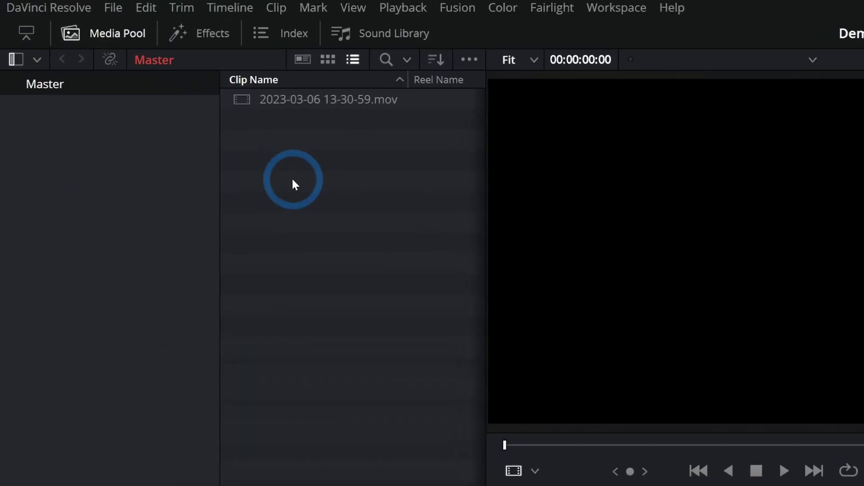
right_click(145, 83)
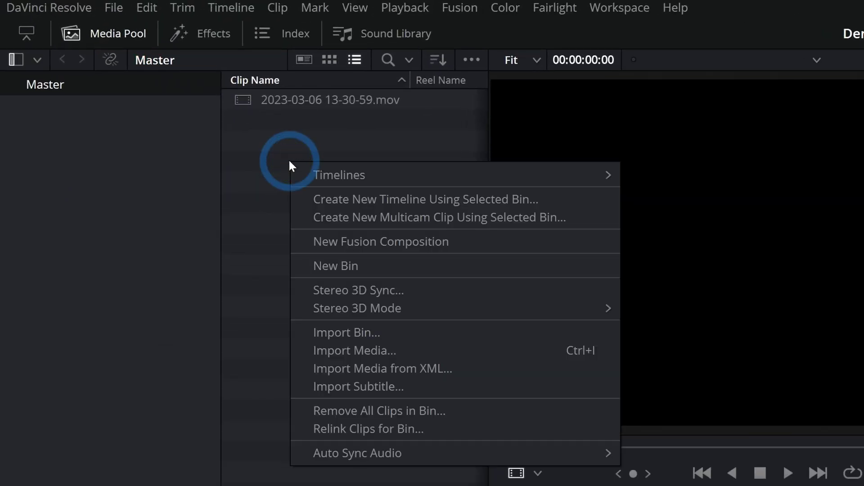
mouse_move(450, 175)
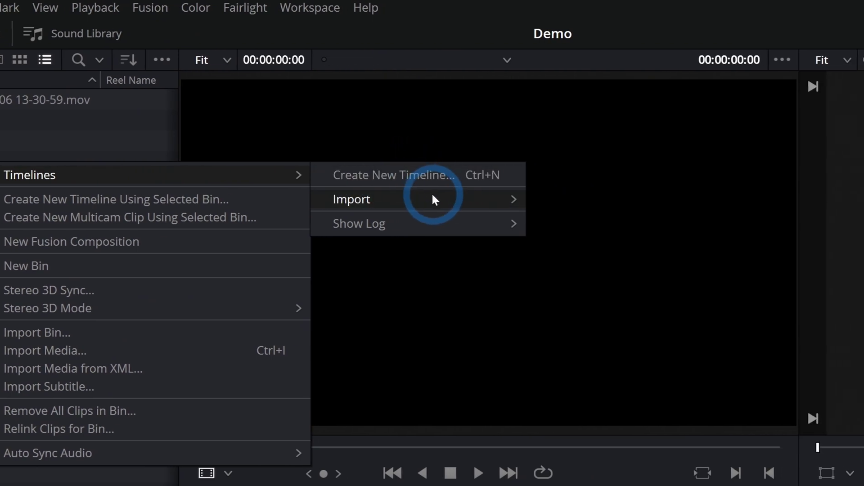
mouse_move(443, 198)
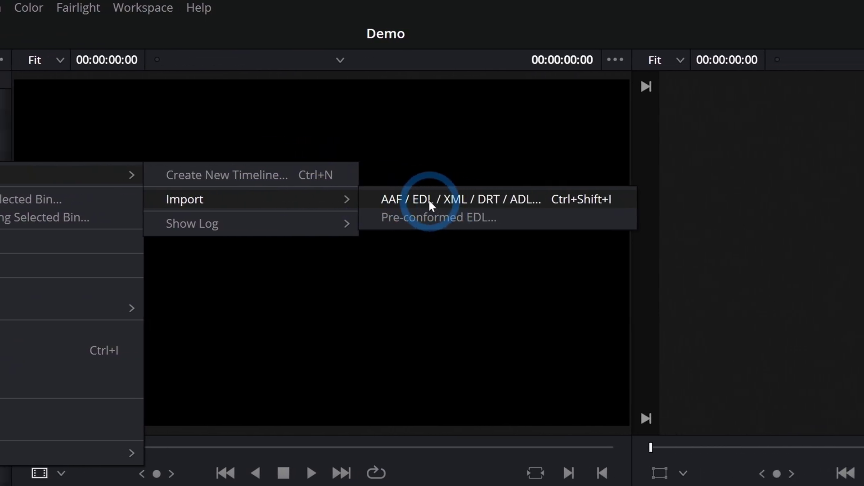
click(431, 199)
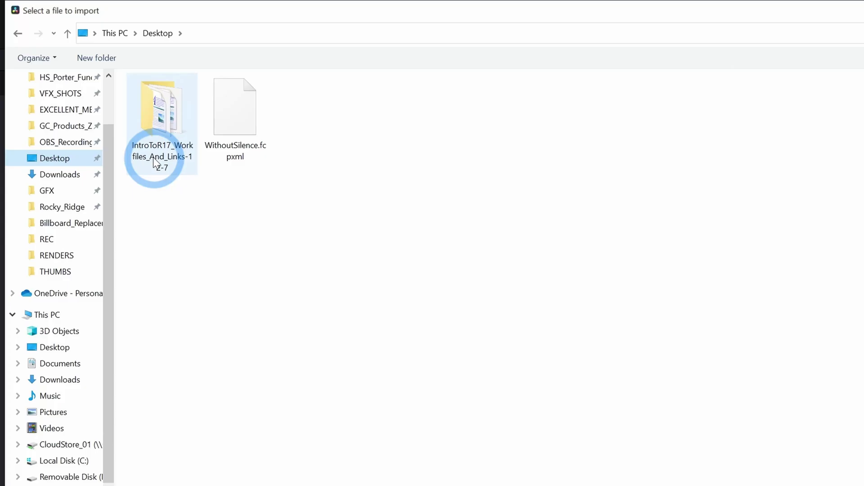
click(162, 164)
click(233, 180)
click(247, 118)
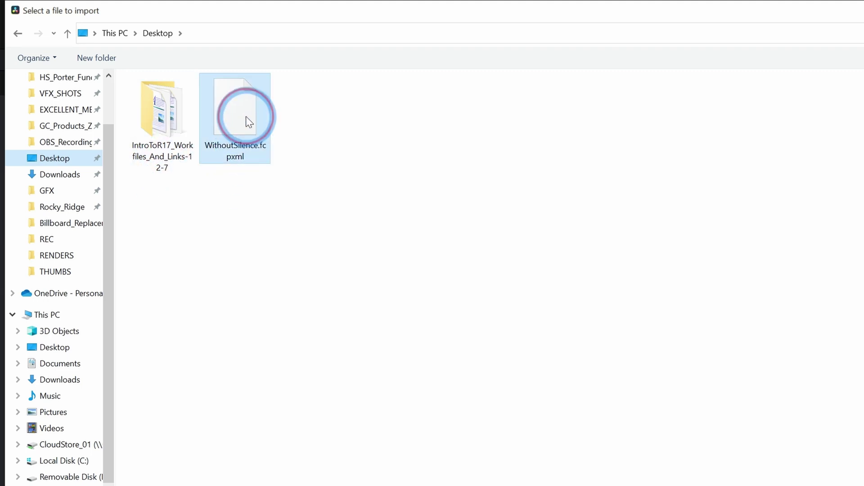
double_click(255, 161)
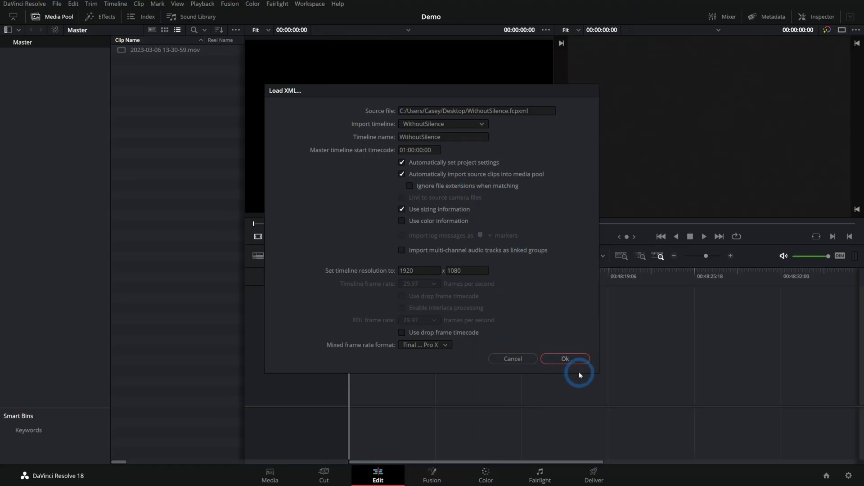
click(565, 359)
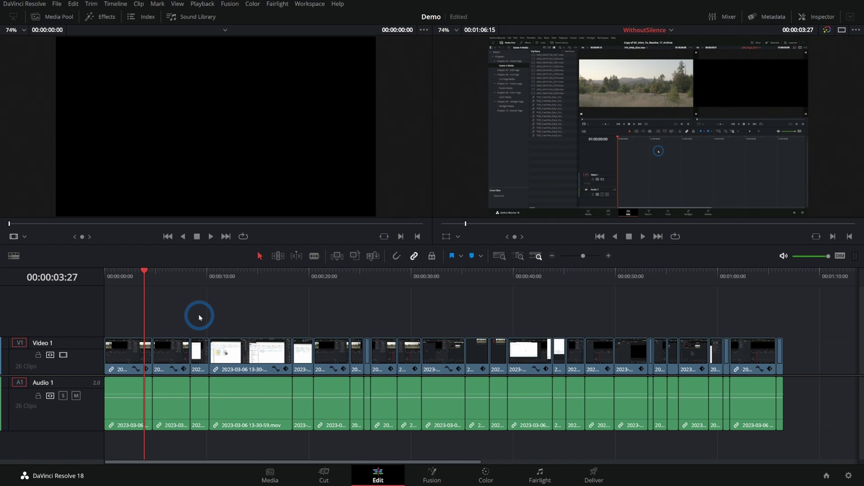
After playing the WithoutSilence timeline, return the playhead to its start
key(Home)
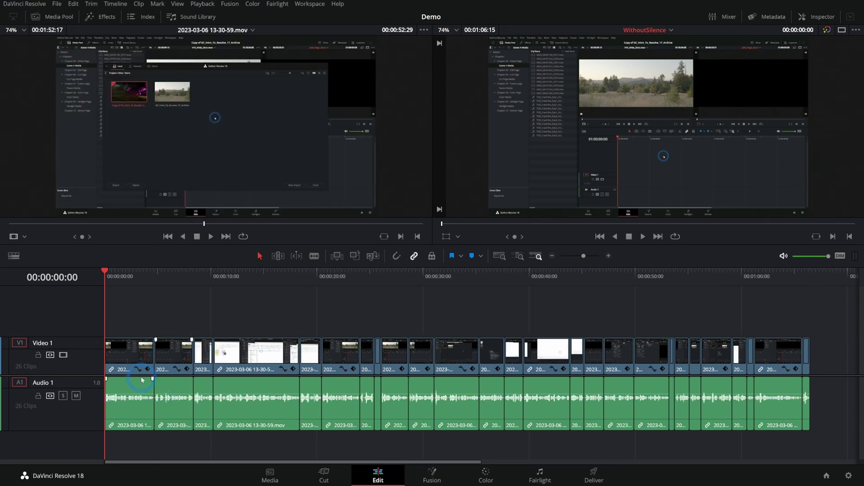
Ripple-trim the edit point between clips 2 and 3, then undo the trim
double_click(142, 379)
click(140, 276)
scroll(218, 353, up, 3)
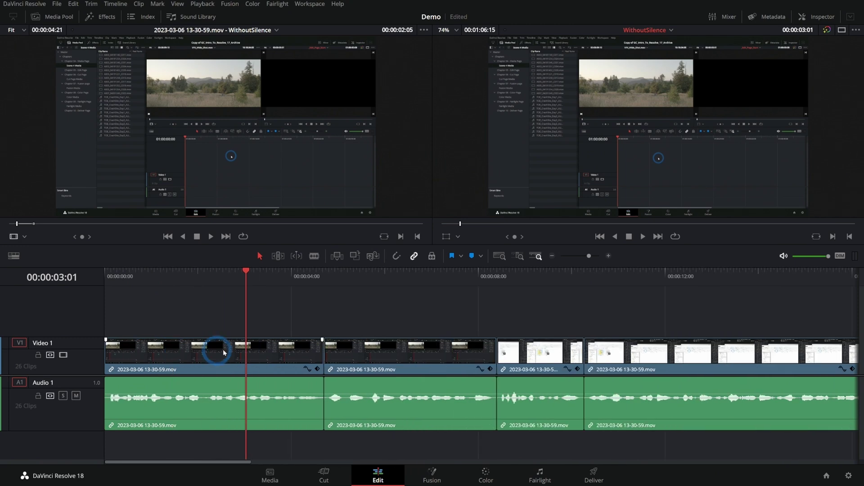
key(b)
drag(491, 355, 507, 354)
key(ctrl+z)
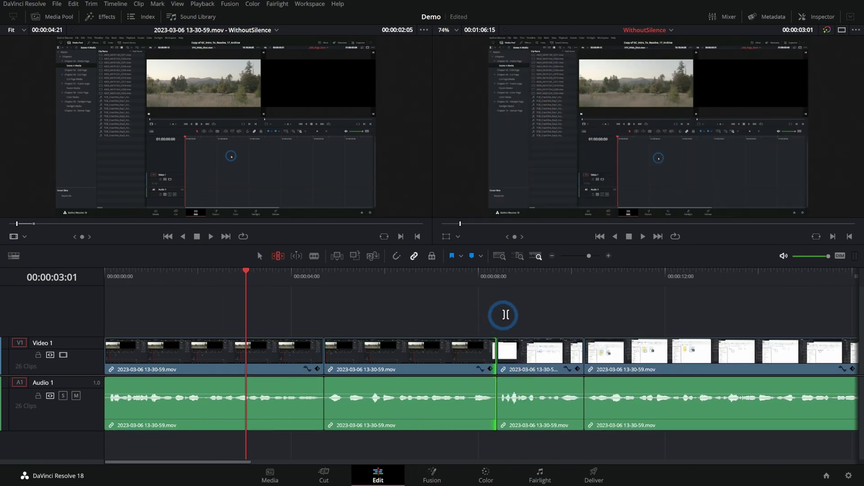
Return to Selection mode and select the start of the clip after the long clip
click(258, 256)
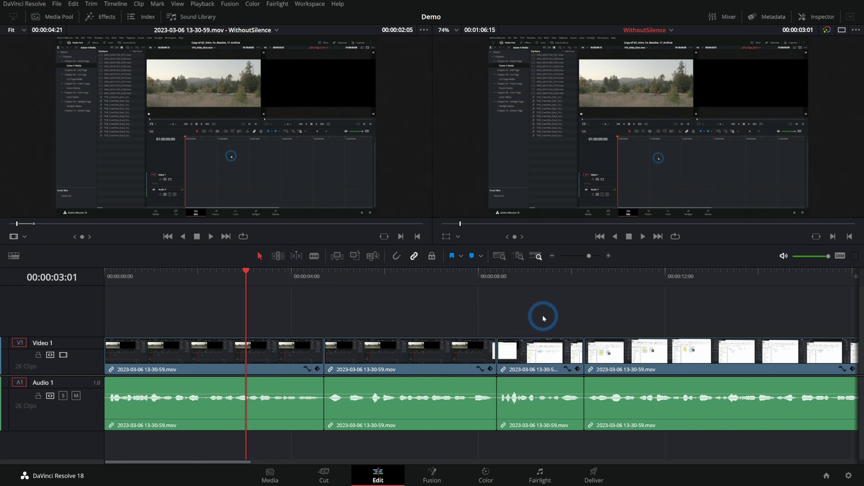
scroll(542, 319, down, 5)
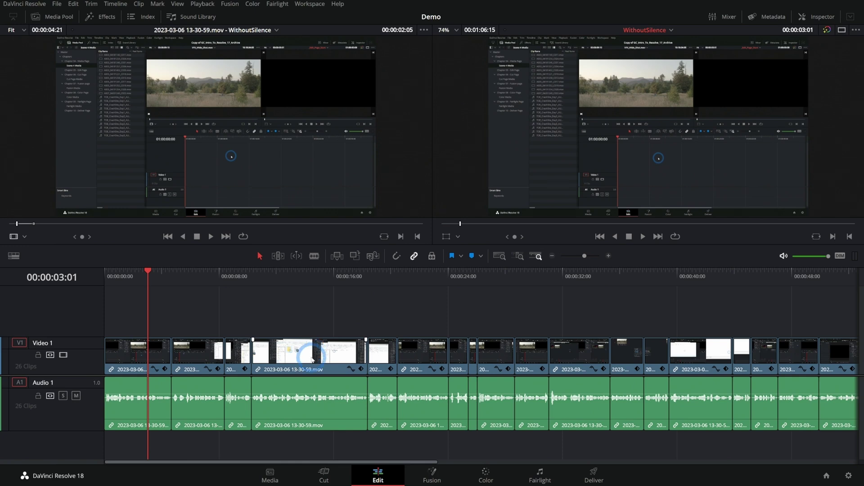
click(369, 351)
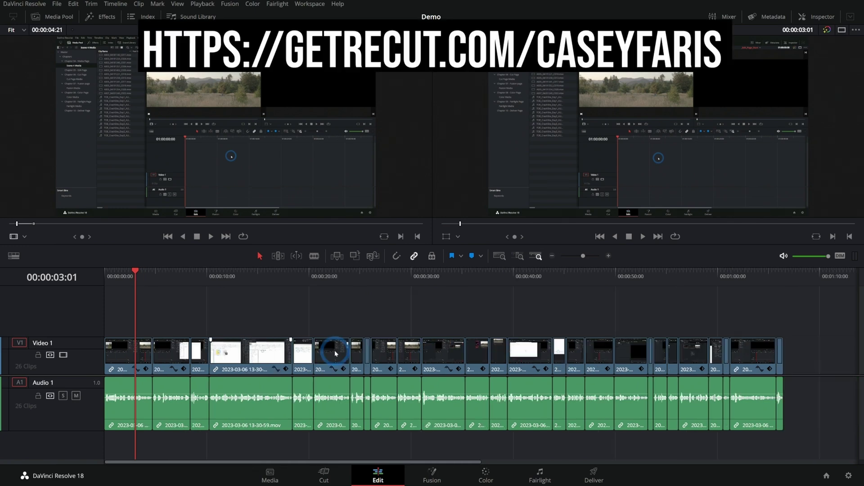